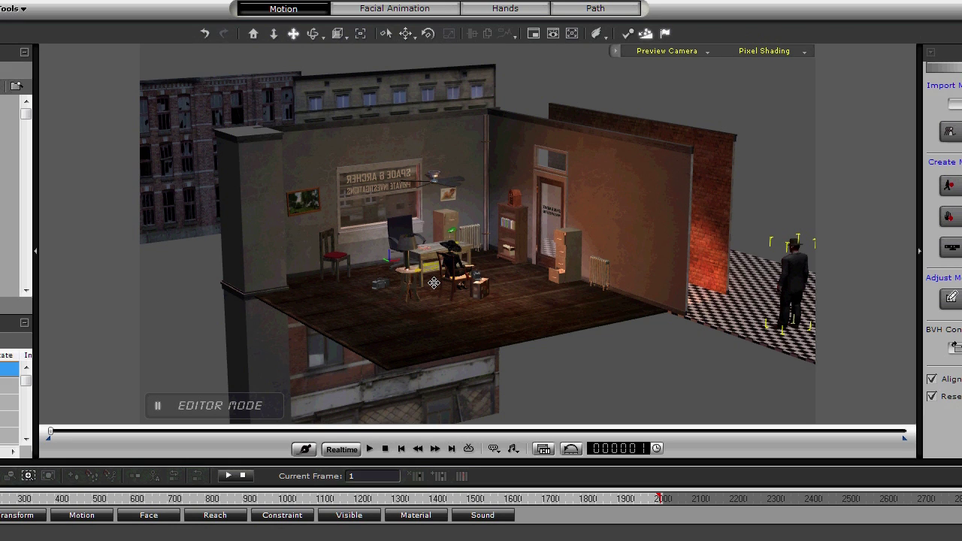
Step: Examine the detective office set and its surrounding walls through the Preview Camera from several distances and angles
{"action": "scroll", "coordinate": [434, 282], "scroll_direction": "up", "scroll_amount": 3}
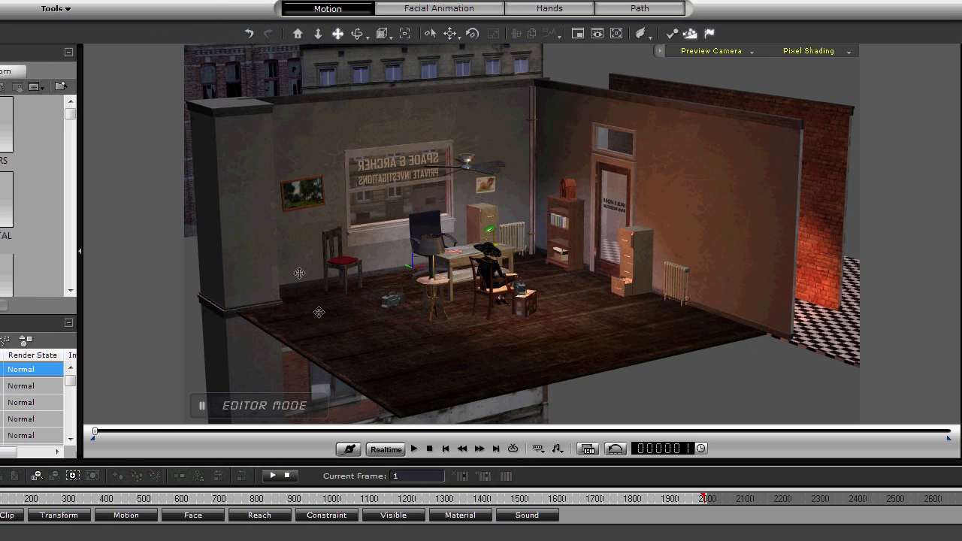
{"action": "right_click_drag", "start_coordinate": [501, 328], "coordinate": [502, 296]}
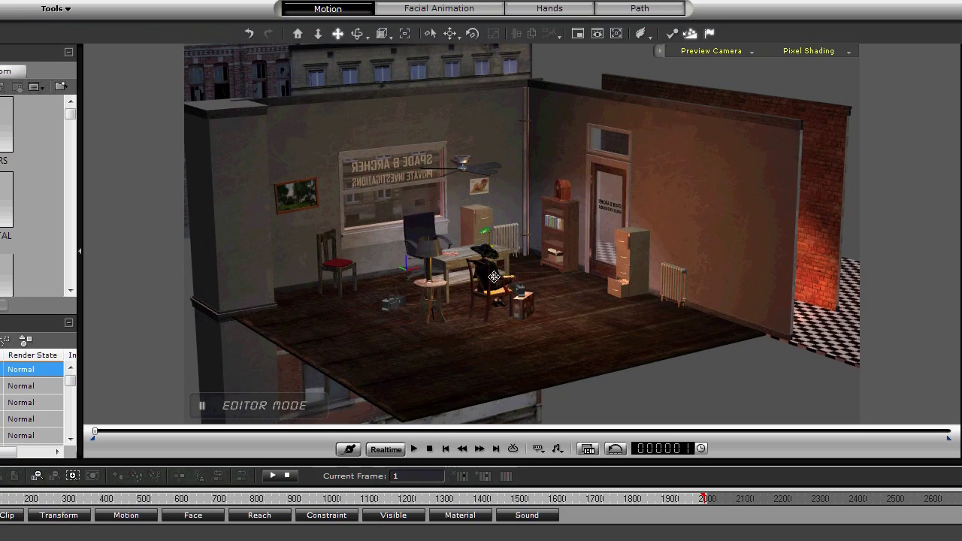
{"action": "left_click", "coordinate": [493, 295]}
{"action": "right_click_drag", "start_coordinate": [593, 318], "coordinate": [281, 135]}
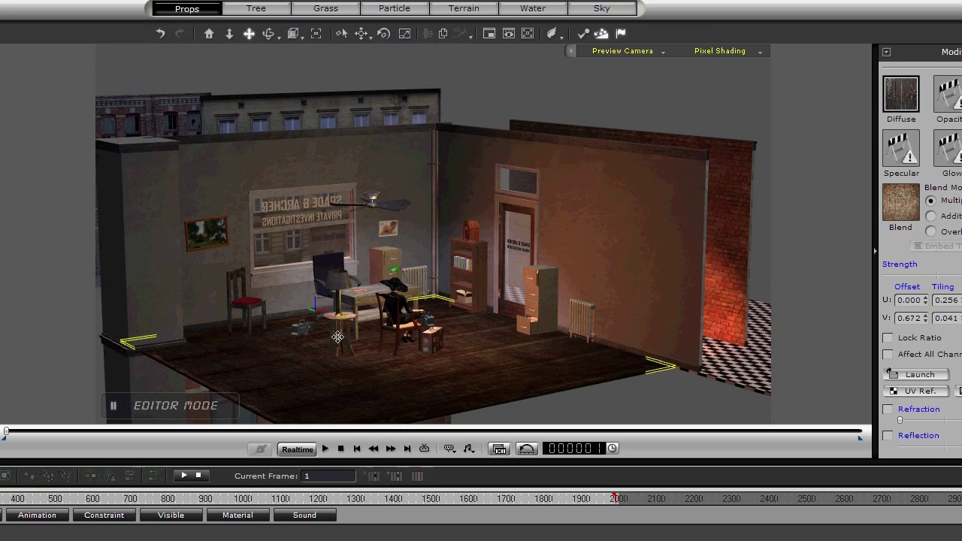
{"action": "right_click_drag", "start_coordinate": [306, 387], "coordinate": [402, 369]}
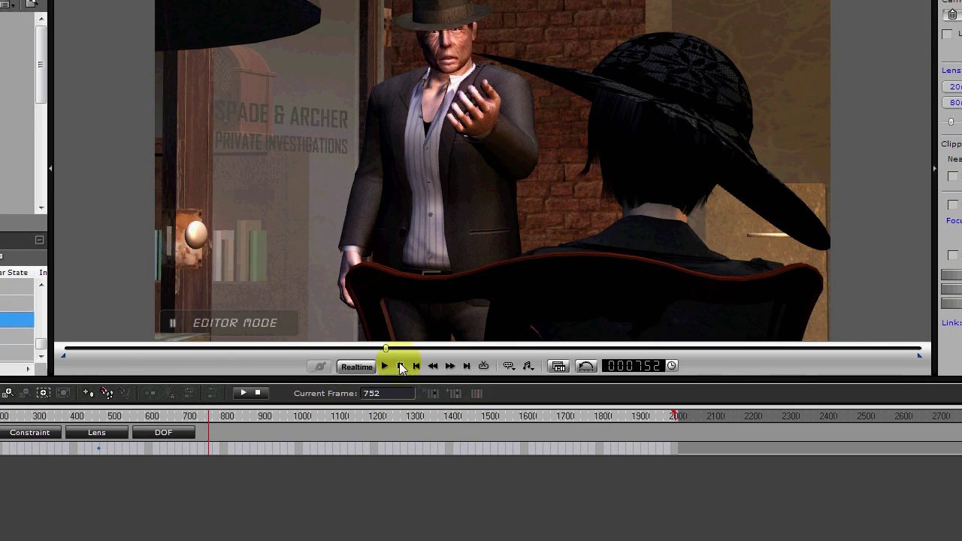
Step: Stop playback, show the mini viewport over the camera view, play the scene and reduce the mini viewport's size
{"action": "left_click", "coordinate": [401, 367]}
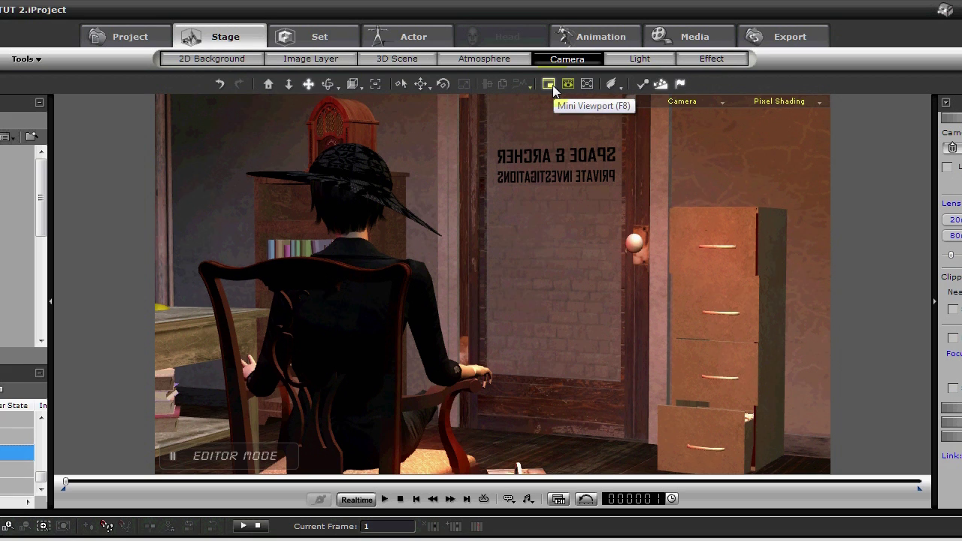
{"action": "left_click", "coordinate": [550, 85]}
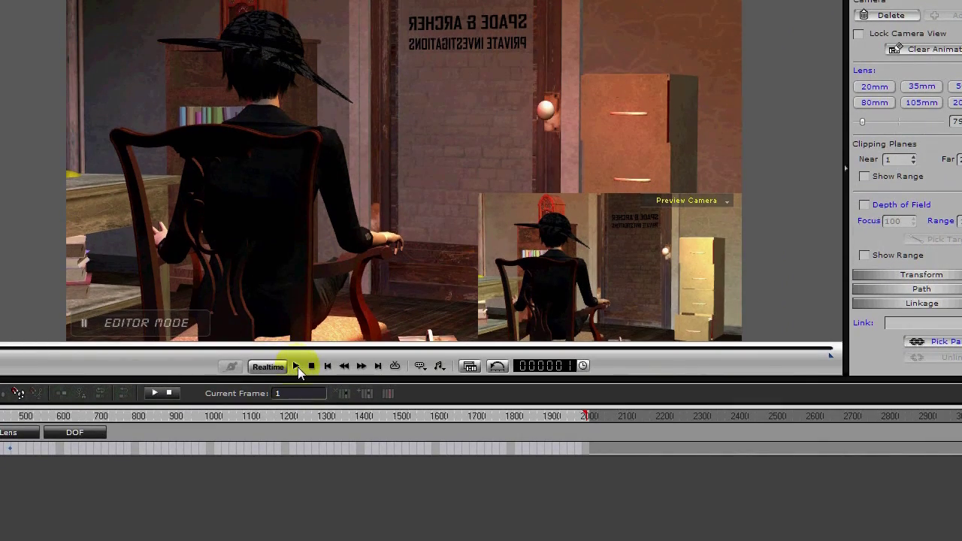
{"action": "left_click", "coordinate": [296, 367]}
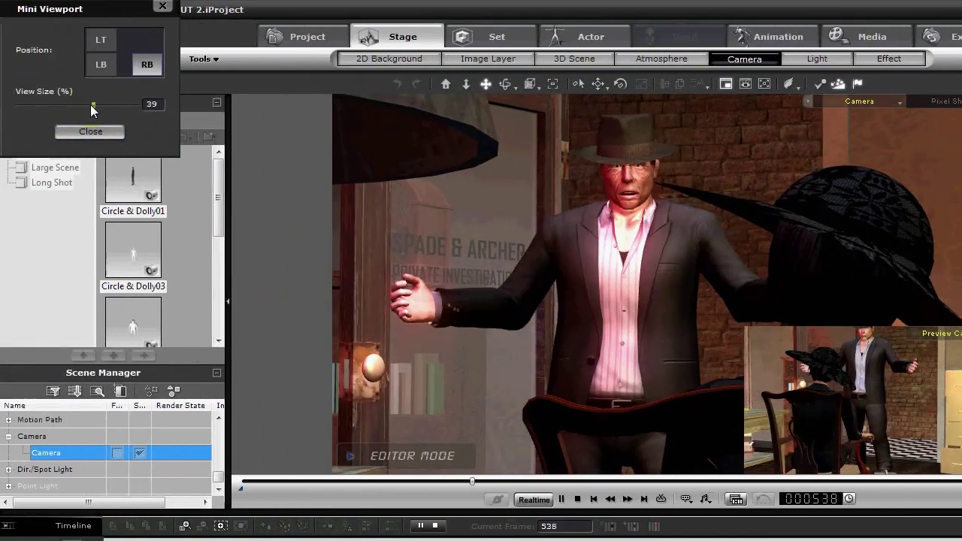
{"action": "mouse_move", "coordinate": [95, 110]}
{"action": "left_mouse_down"}
{"action": "mouse_move", "coordinate": [102, 106]}
{"action": "mouse_move", "coordinate": [81, 106]}
{"action": "left_mouse_up"}
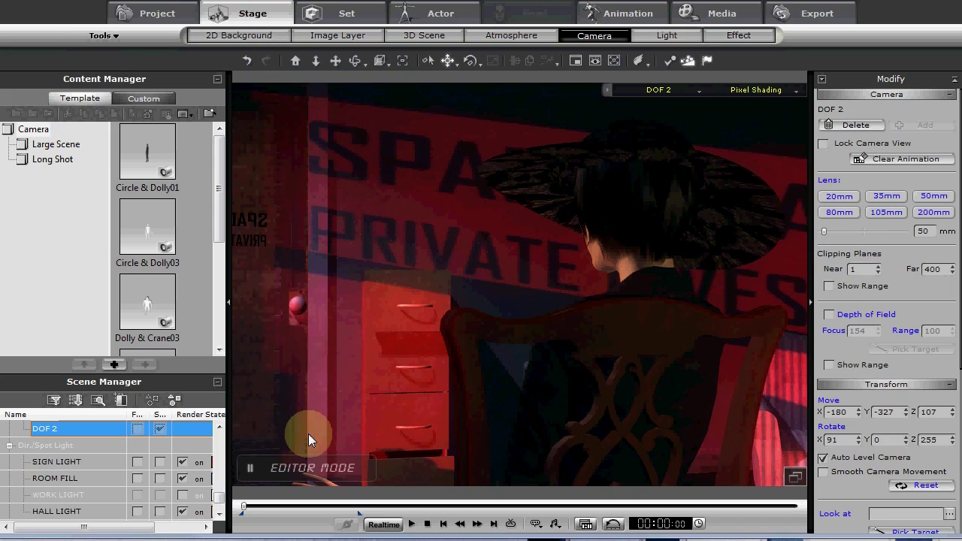
Step: Scrub through the DOF 2 camera's shot up to 00:05:88 and return to the start
{"action": "left_click_drag", "start_coordinate": [245, 510], "coordinate": [277, 509]}
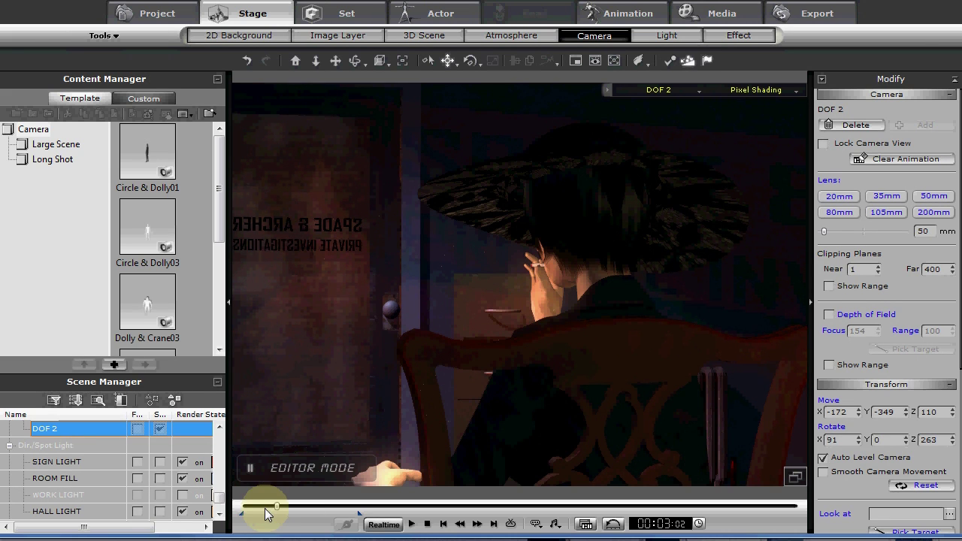
{"action": "left_click_drag", "start_coordinate": [278, 511], "coordinate": [307, 509]}
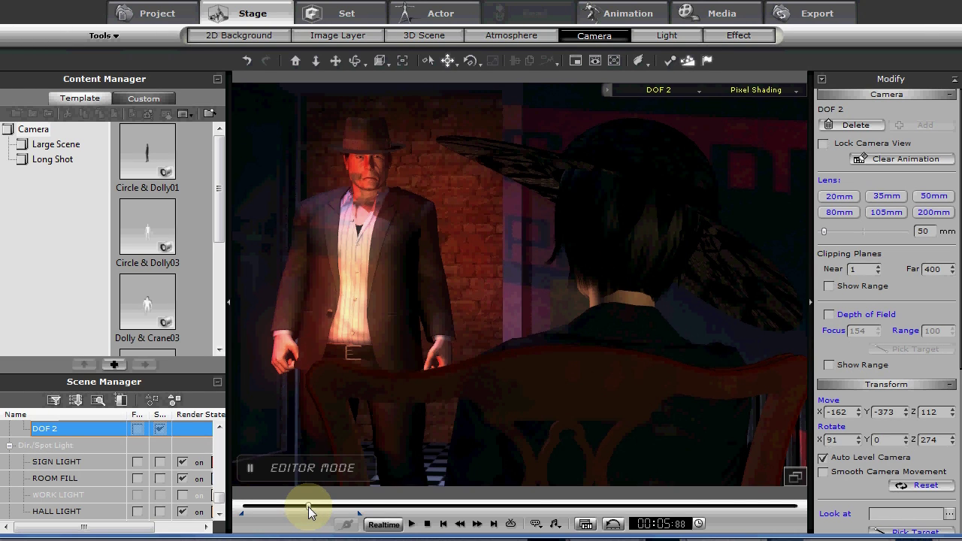
{"action": "left_click_drag", "start_coordinate": [309, 512], "coordinate": [237, 524]}
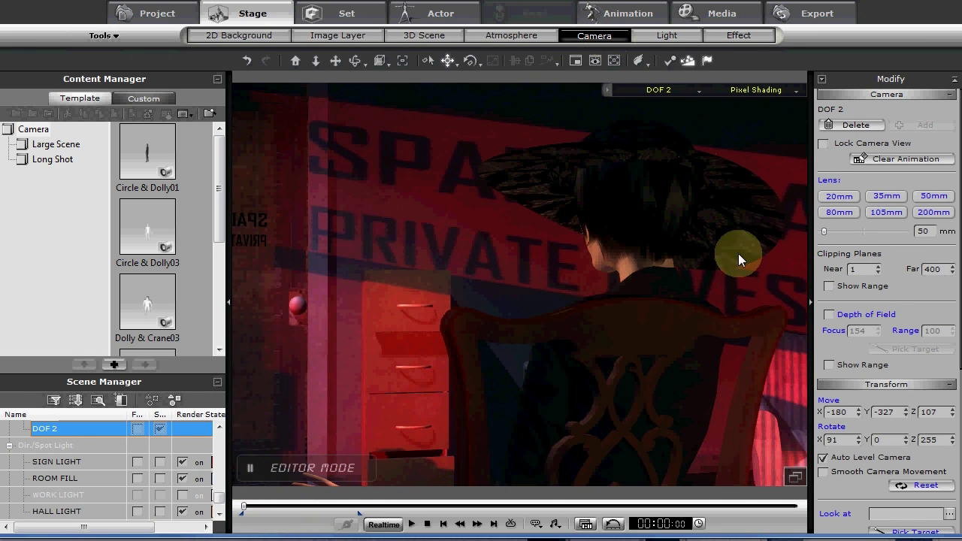
Step: Turn on depth of field and its range display for the DOF 2 camera and view the scene through the Preview Camera
{"action": "left_click", "coordinate": [829, 315]}
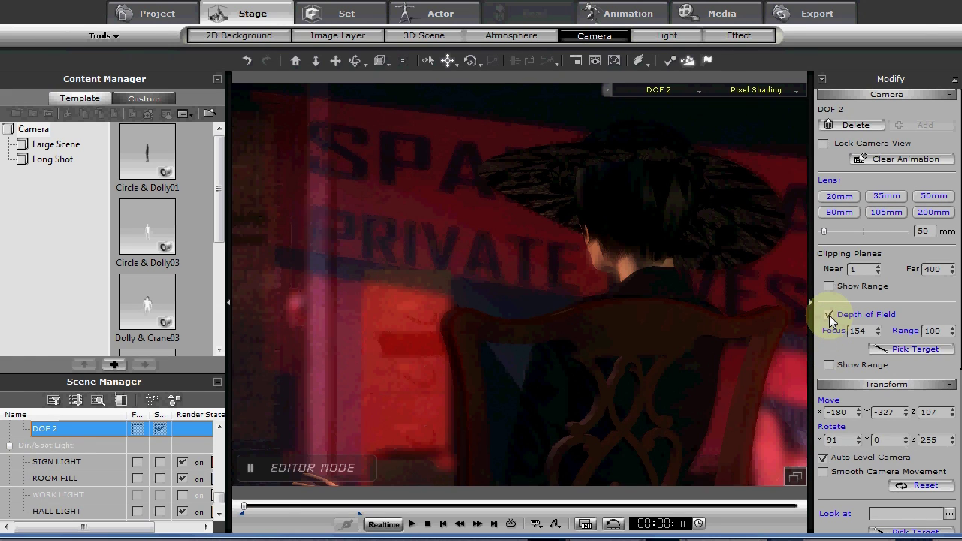
{"action": "left_click", "coordinate": [829, 365]}
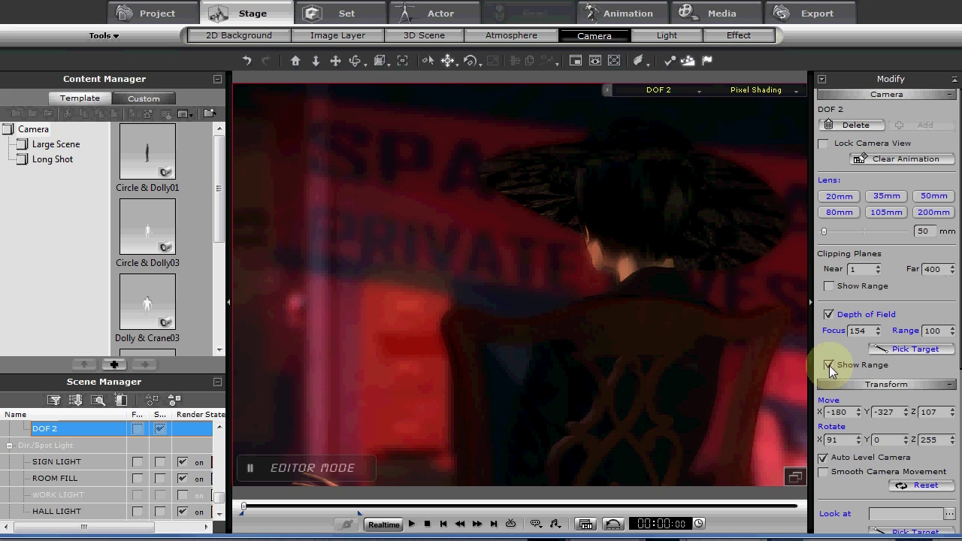
{"action": "left_click", "coordinate": [655, 89]}
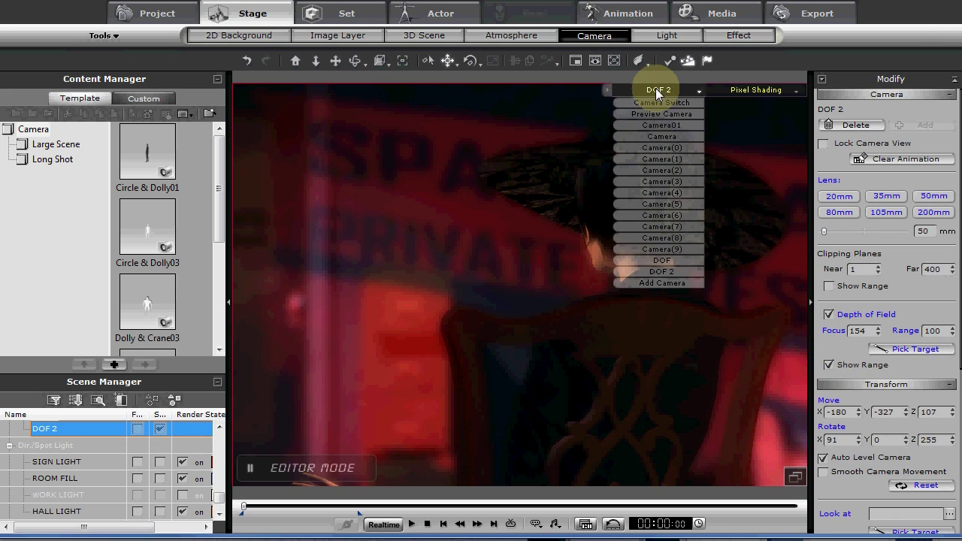
{"action": "left_click", "coordinate": [659, 116]}
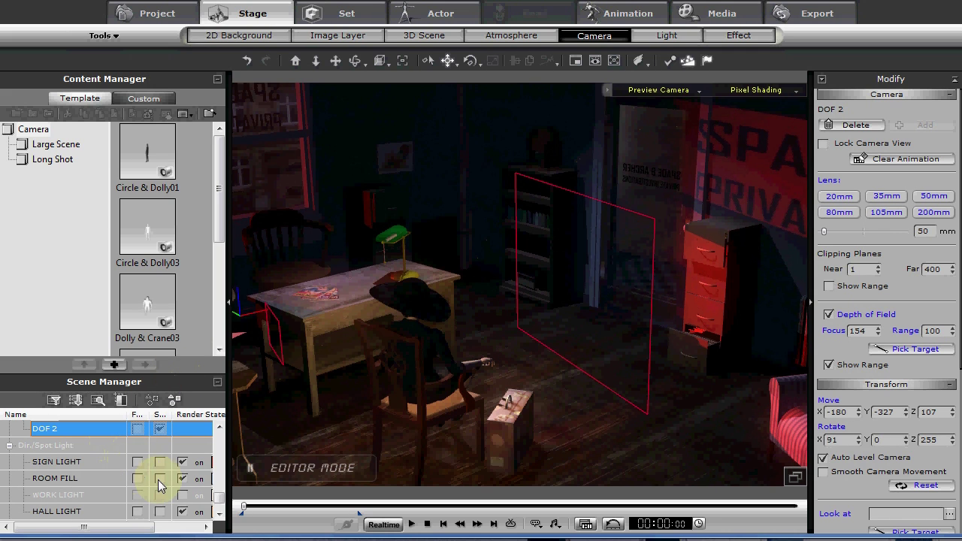
Step: Turn on WORK LIGHT and inspect the depth of field range planes around the seated woman
{"action": "left_click", "coordinate": [183, 495]}
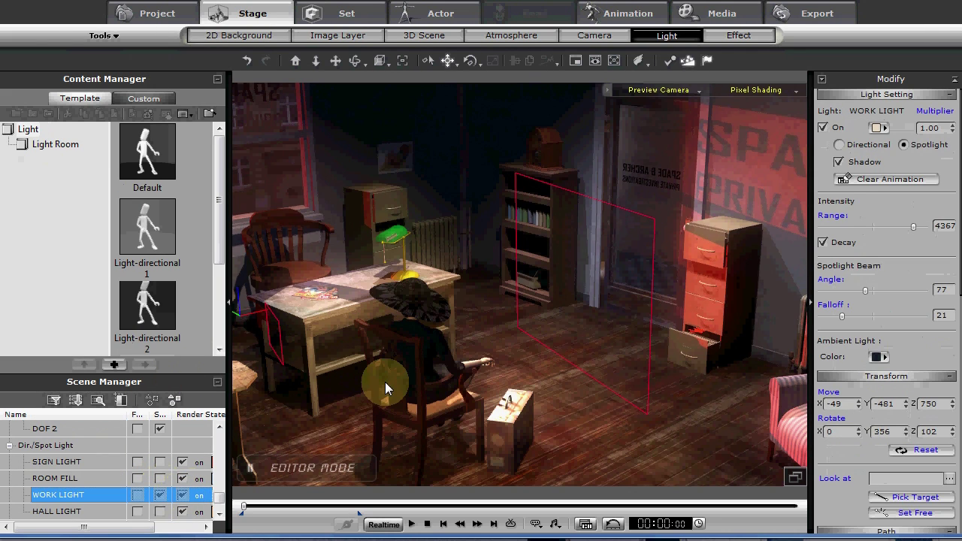
{"action": "right_click_drag", "start_coordinate": [410, 387], "coordinate": [519, 361]}
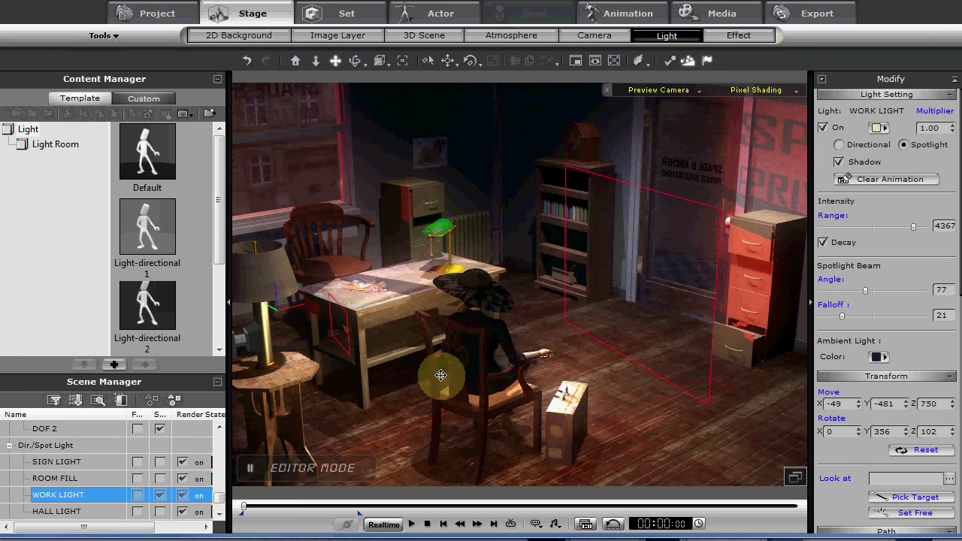
{"action": "right_click_drag", "start_coordinate": [440, 376], "coordinate": [339, 343]}
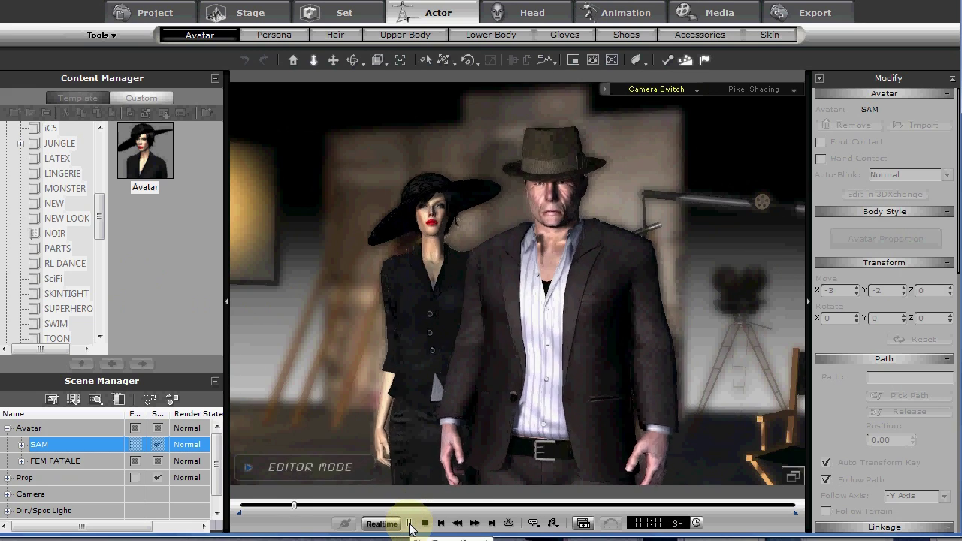
Step: Record a microphone voice clip of about 9.4 seconds as SAM's facial animation starting at 00:16:95, and pause its playback
{"action": "left_click", "coordinate": [410, 523]}
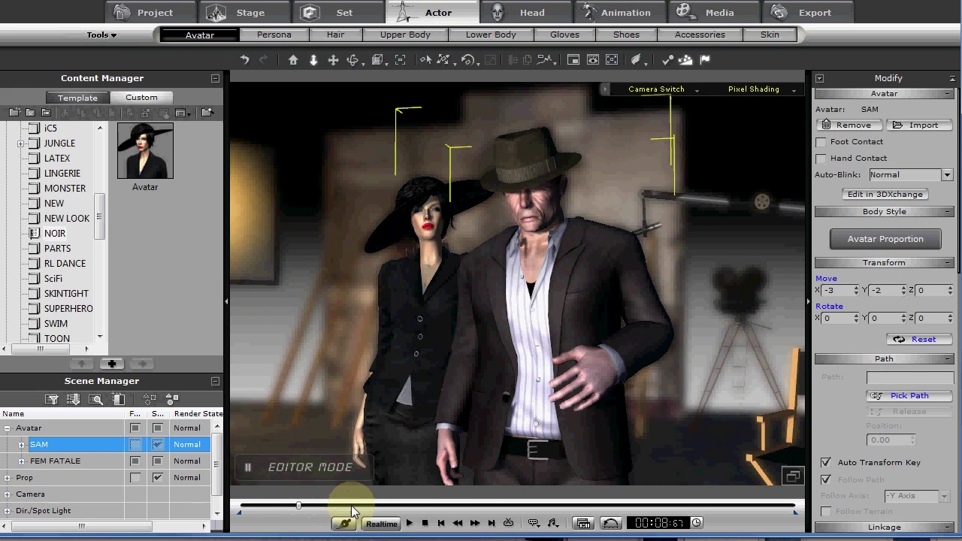
{"action": "left_click_drag", "start_coordinate": [298, 508], "coordinate": [354, 508]}
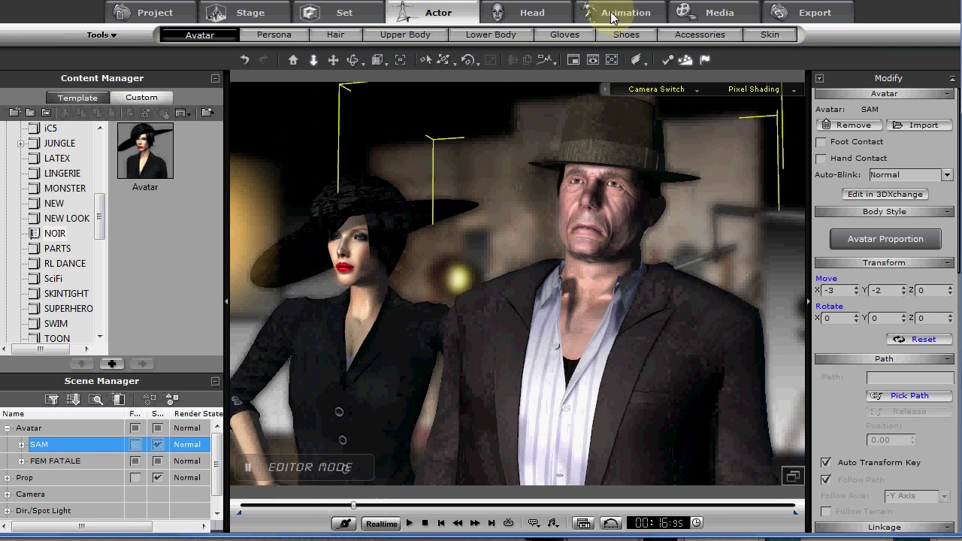
{"action": "left_click", "coordinate": [621, 15]}
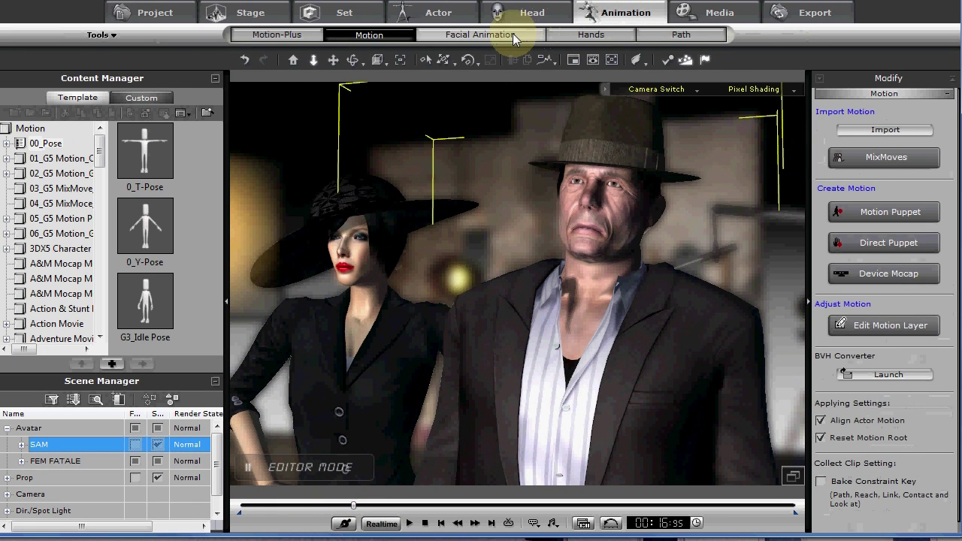
{"action": "left_click", "coordinate": [513, 35]}
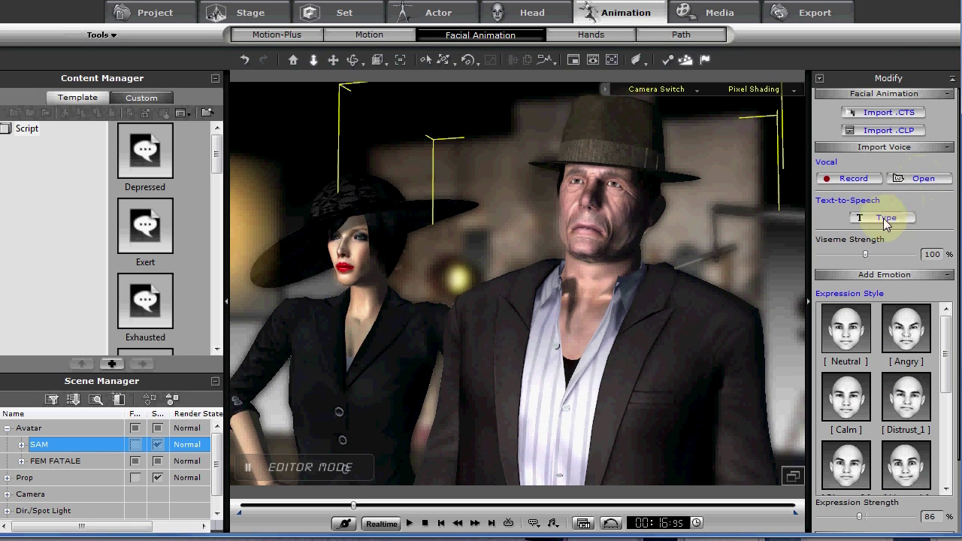
{"action": "left_click", "coordinate": [854, 180]}
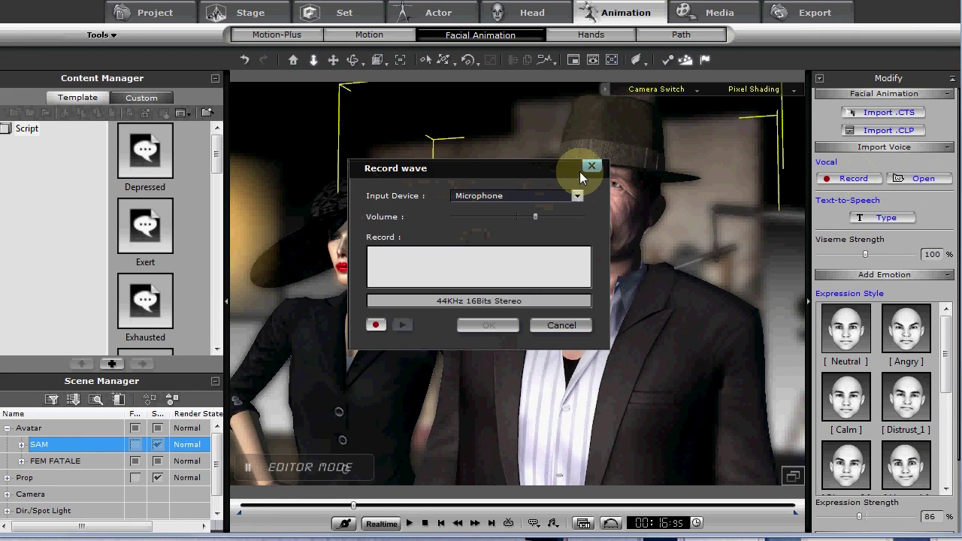
{"action": "left_click", "coordinate": [376, 324]}
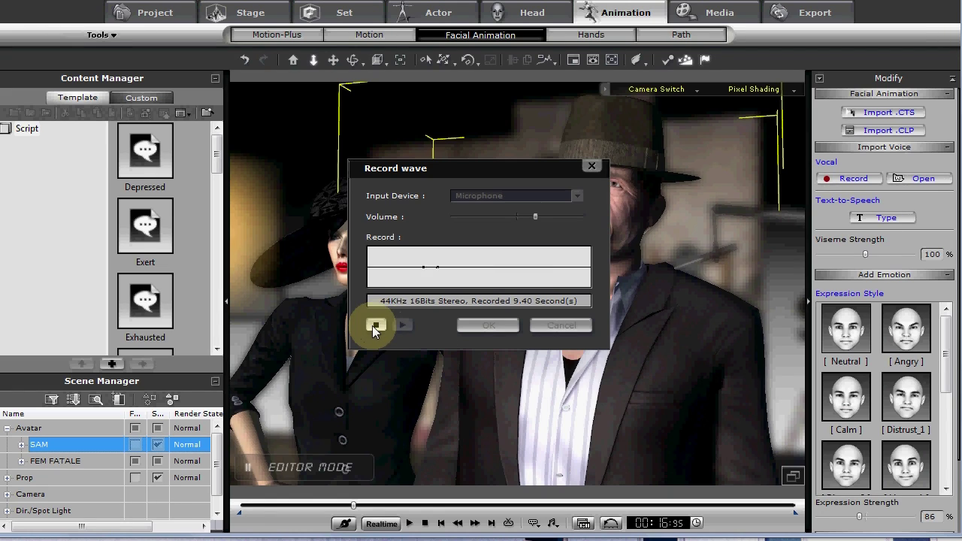
{"action": "left_click", "coordinate": [376, 325]}
{"action": "left_click", "coordinate": [481, 324]}
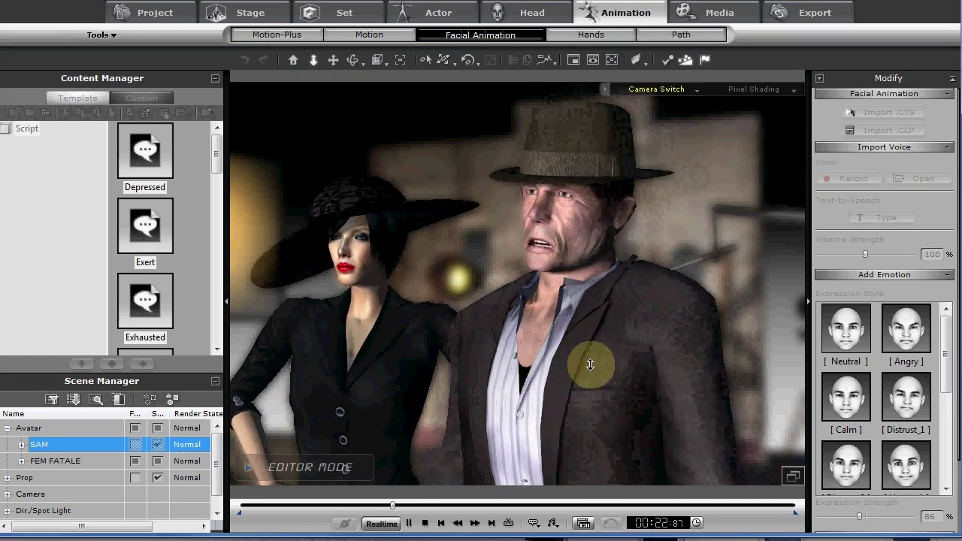
{"action": "left_click", "coordinate": [409, 523]}
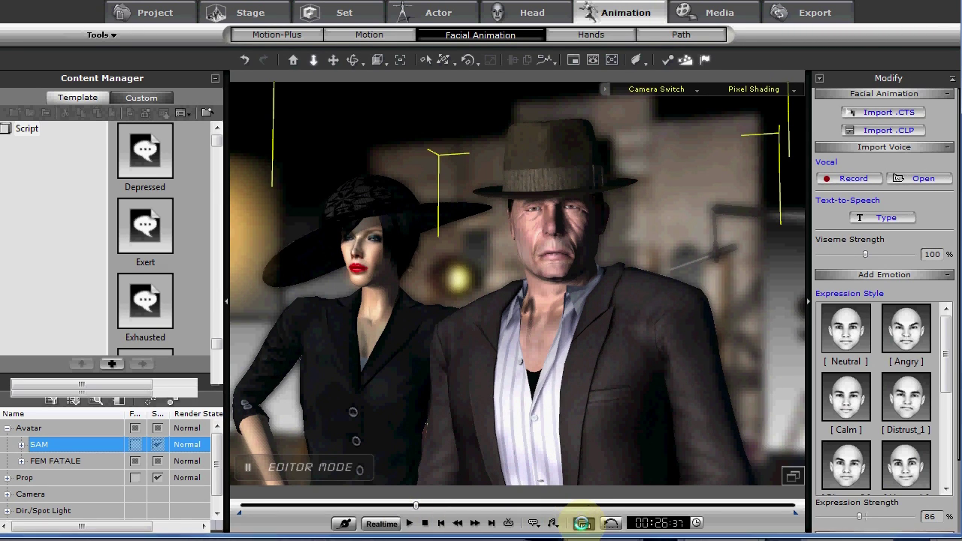
Step: Show SAM's viseme track in the timeline and play the beginning of the recorded voice clip to find a split point
{"action": "left_click", "coordinate": [582, 523]}
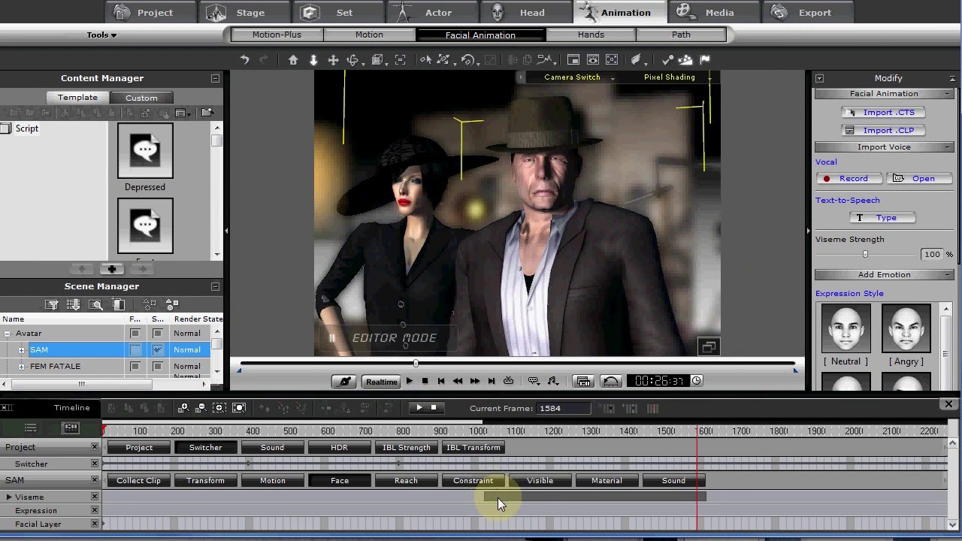
{"action": "left_click", "coordinate": [497, 498]}
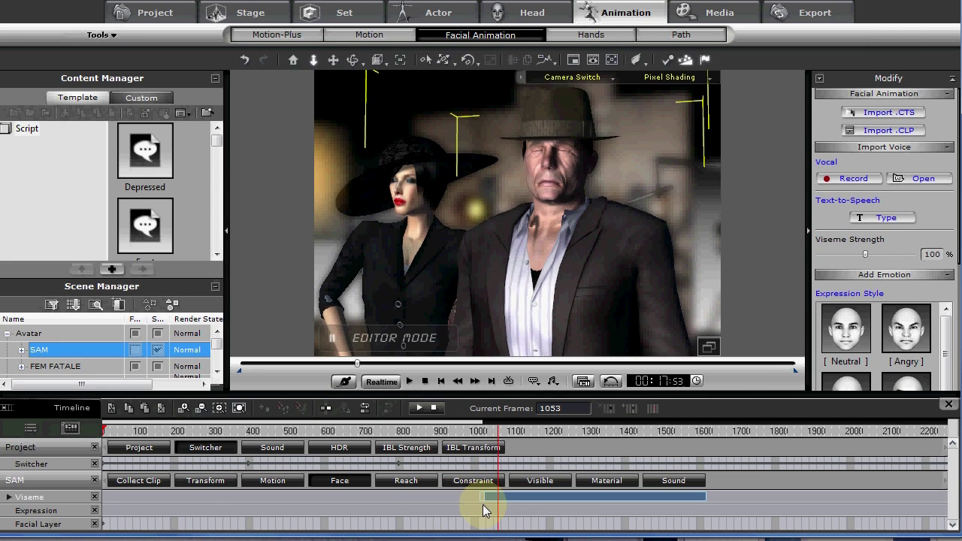
{"action": "key", "text": "space"}
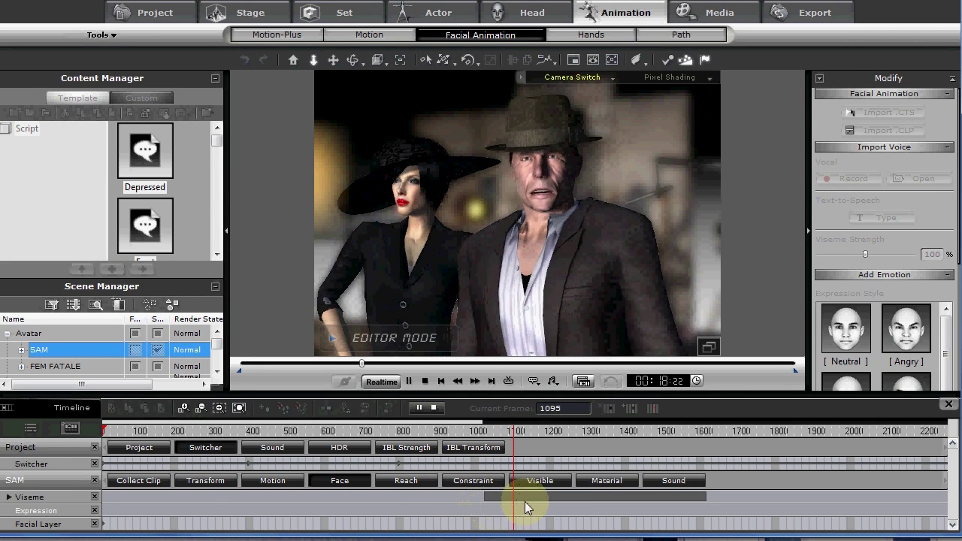
{"action": "key", "text": "space"}
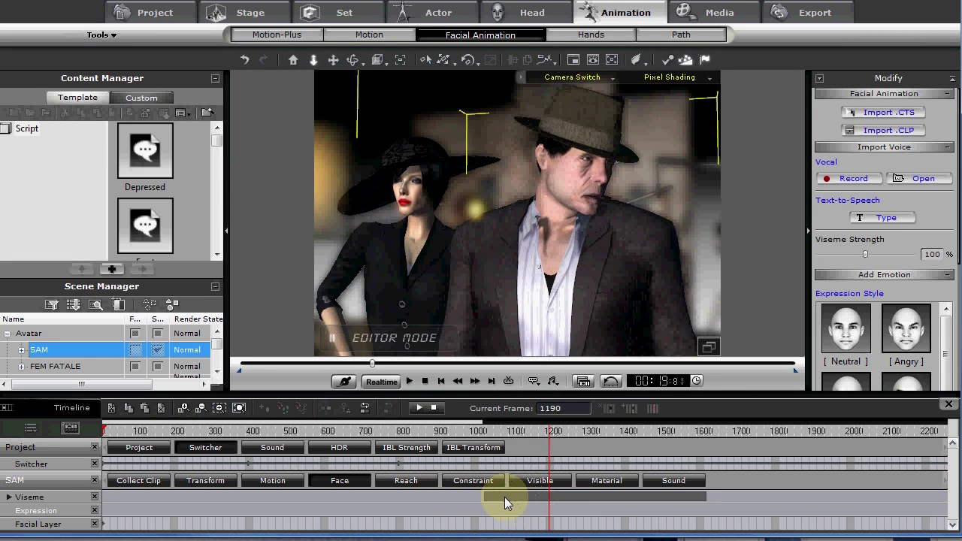
{"action": "left_click", "coordinate": [502, 497]}
{"action": "key", "text": "space"}
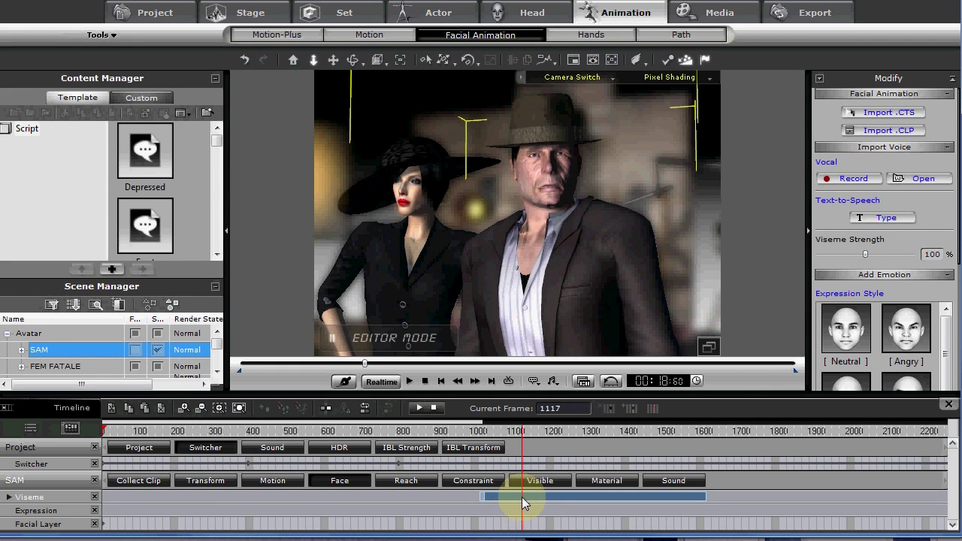
Step: Split SAM's viseme clip at frame 1127, delete its first part and play the remaining animation
{"action": "key", "text": "space"}
{"action": "left_click", "coordinate": [527, 503]}
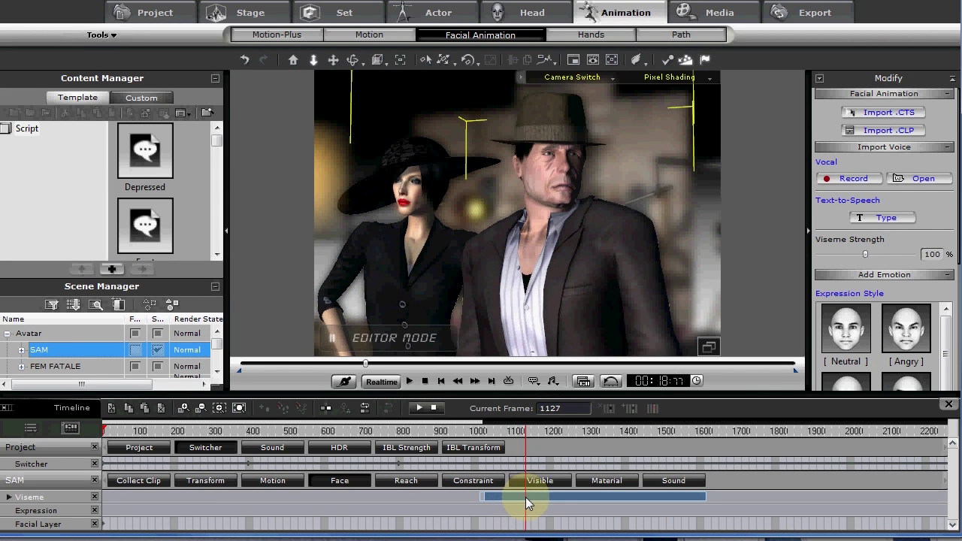
{"action": "right_click", "coordinate": [526, 503]}
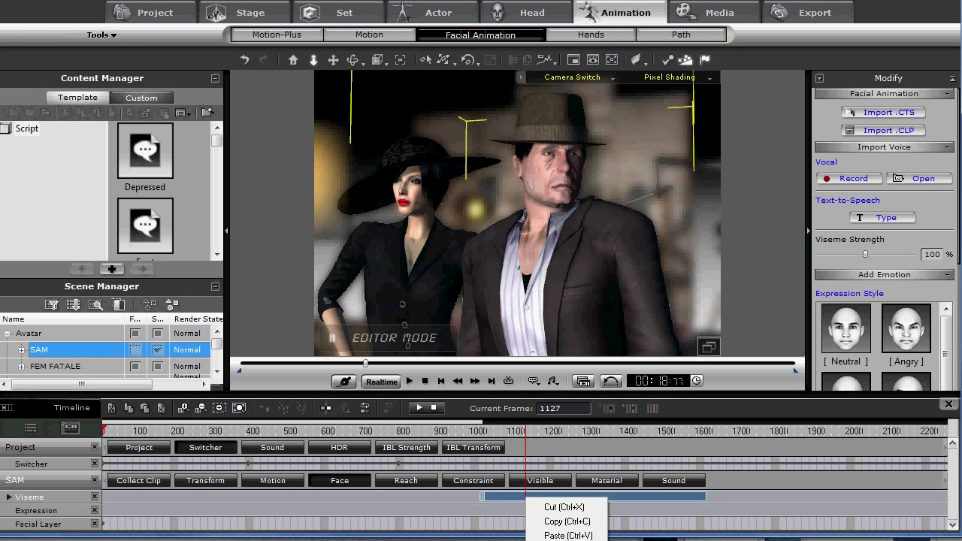
{"action": "left_click", "coordinate": [530, 536]}
{"action": "left_click", "coordinate": [512, 502]}
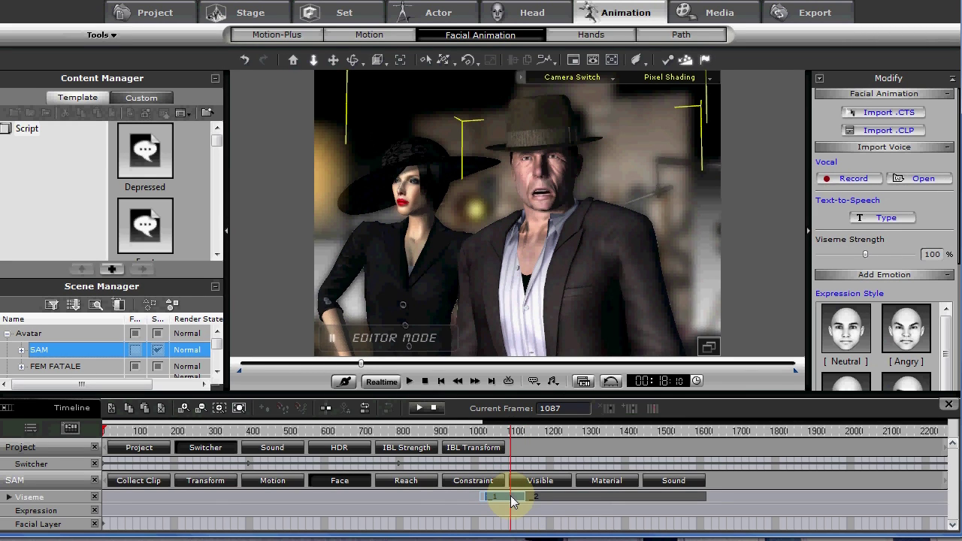
{"action": "key", "text": "space"}
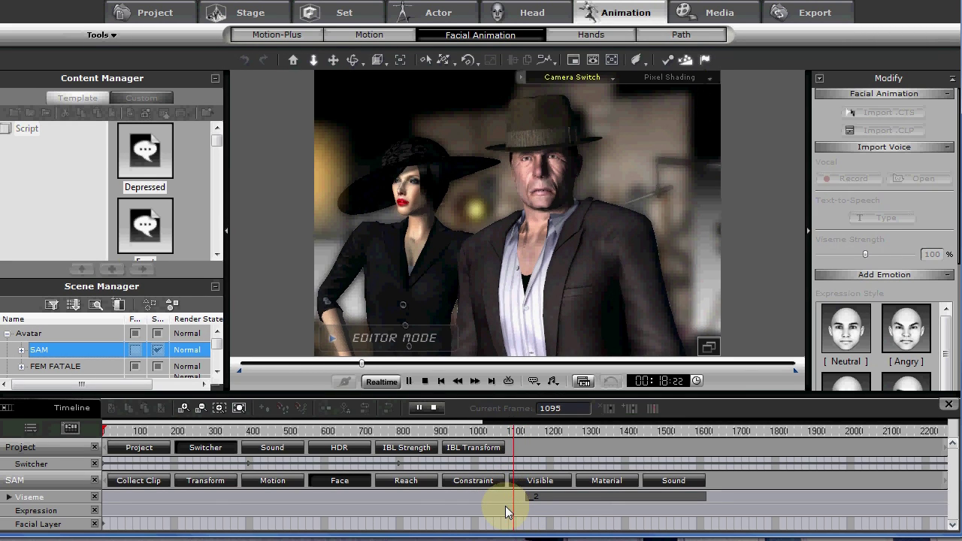